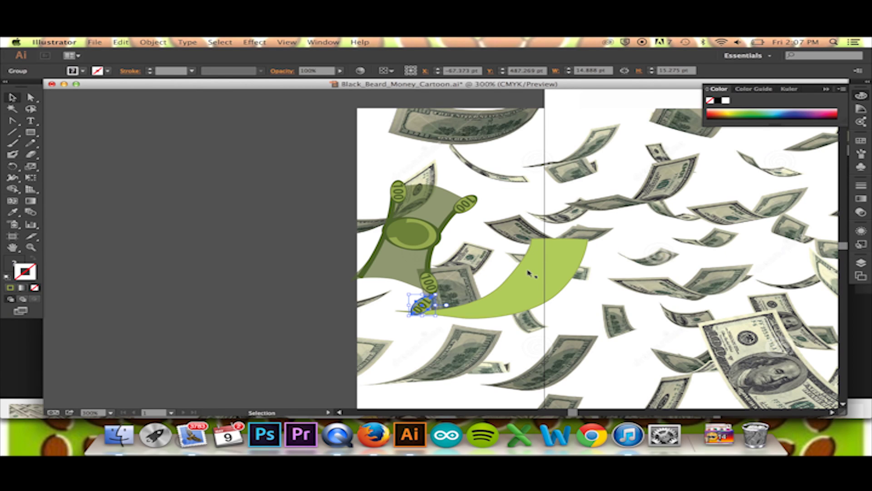
# Step: Zoom in to 800% and select the lower 100 oval group, leaving the green shape unmoved
pyautogui.moveTo(534, 276); pyautogui.dragTo(585, 280)
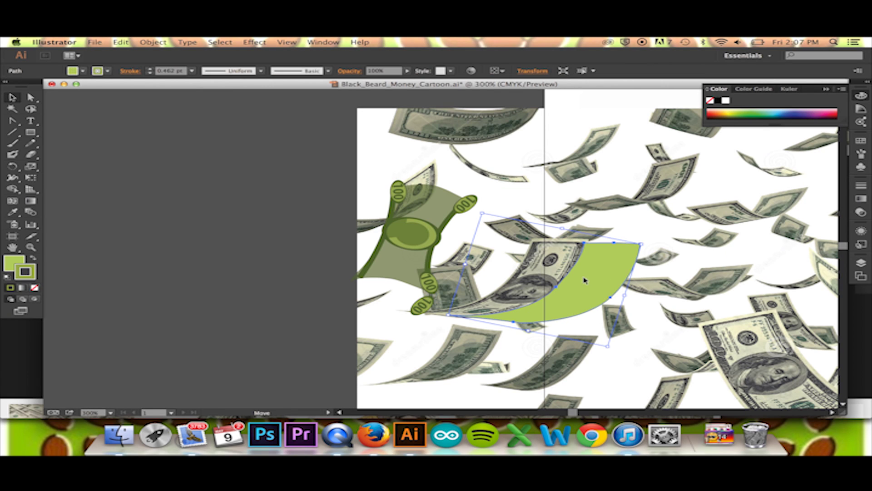
pyautogui.hotkey('ctrl', 'z')
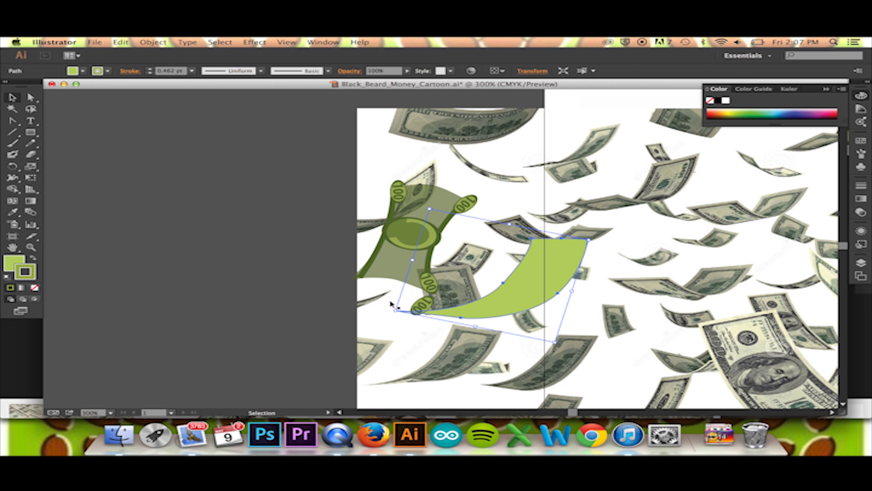
pyautogui.hotkey('ctrl', '+')
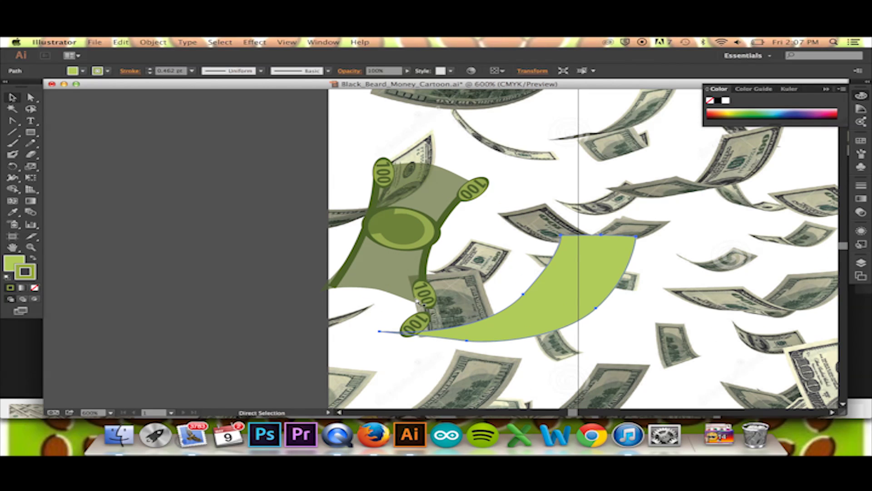
pyautogui.hotkey('ctrl', '+')
pyautogui.hotkey('ctrl', '+')
pyautogui.scroll(-5, 455, 322)
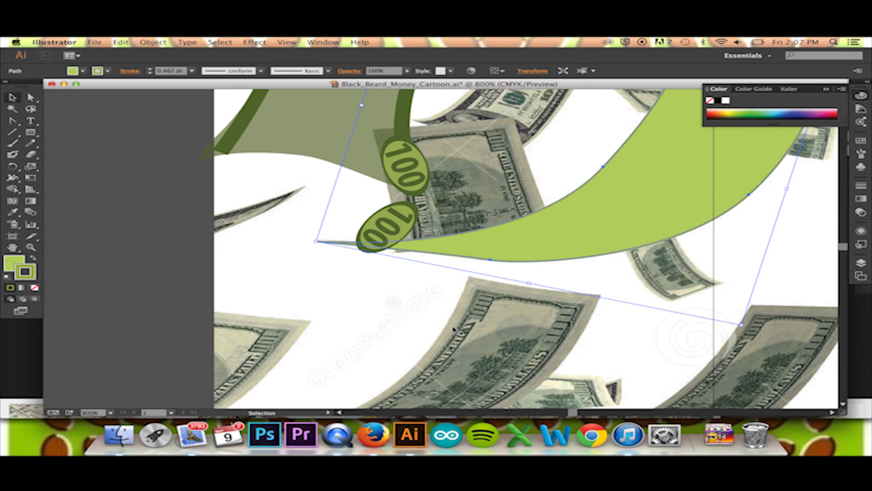
pyautogui.click(381, 226)
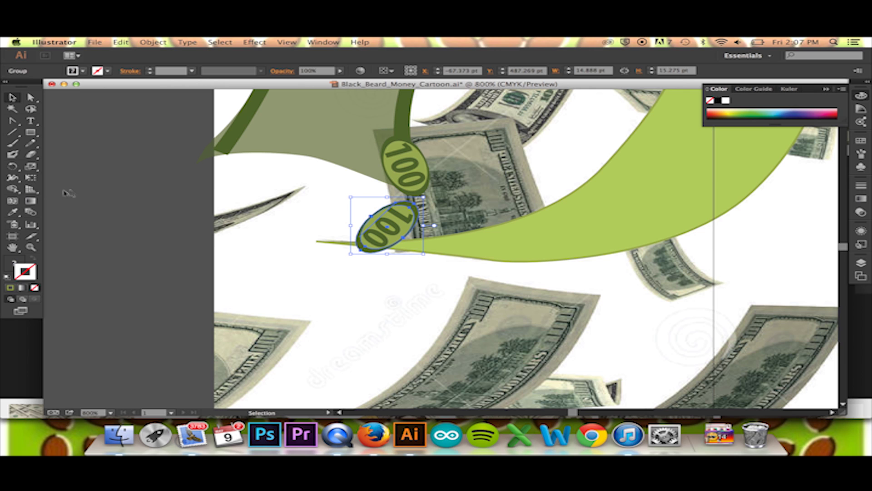
pyautogui.click(34, 171)
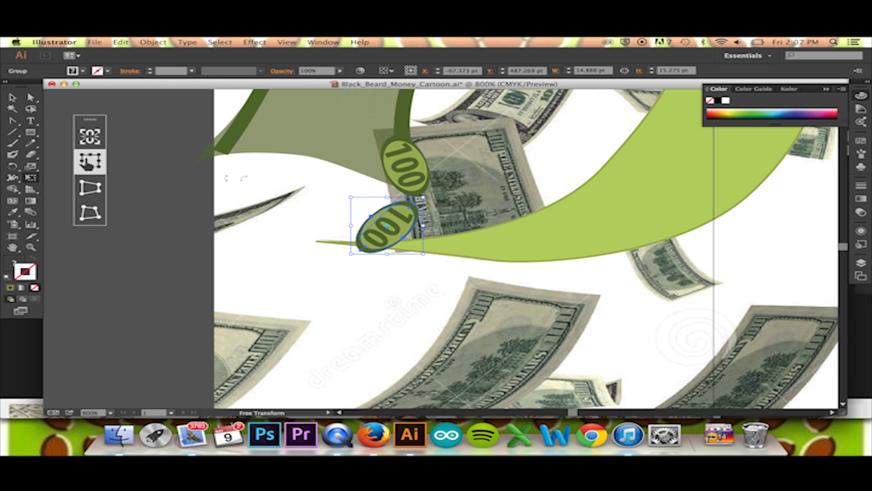
pyautogui.click(93, 195)
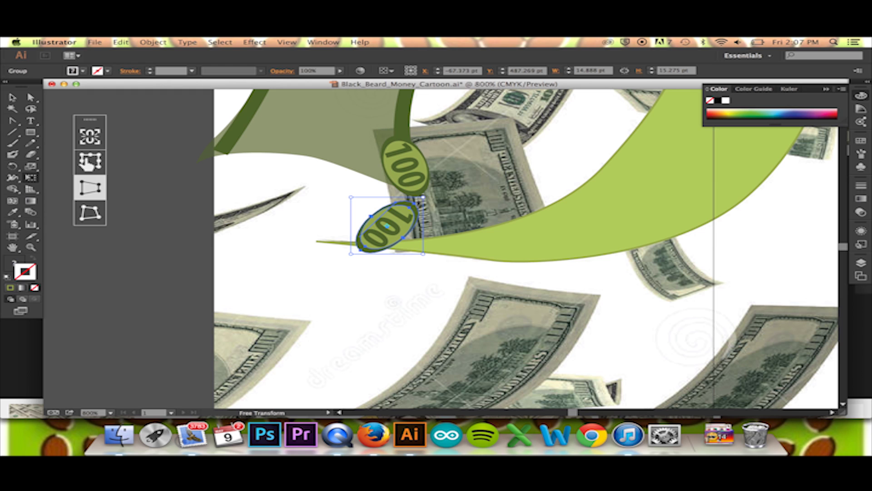
pyautogui.moveTo(424, 197); pyautogui.dragTo(421, 213)
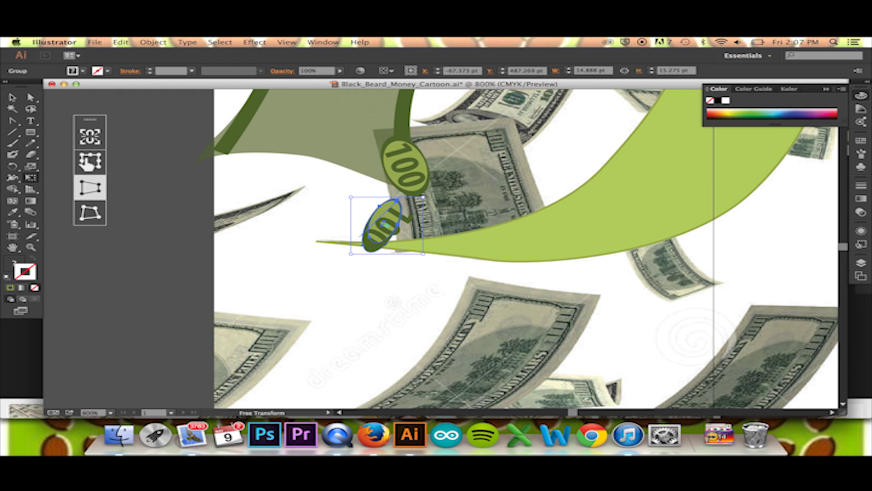
pyautogui.press('v')
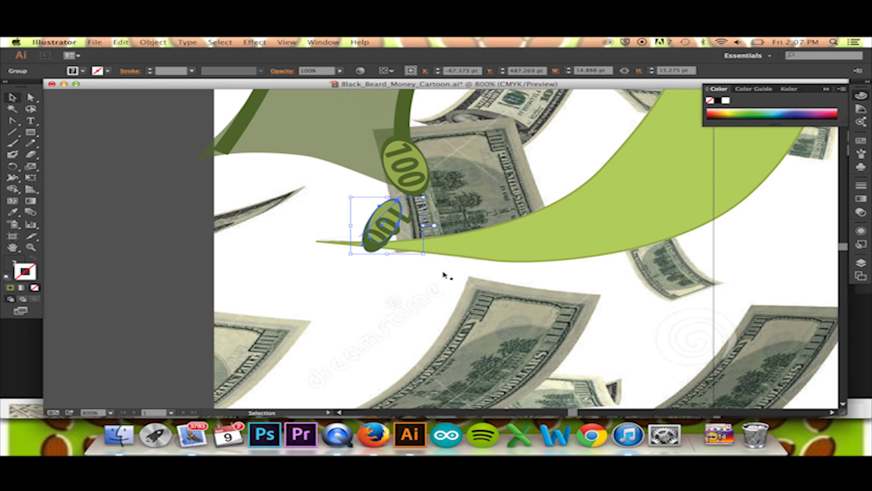
pyautogui.press('a')
pyautogui.hotkey('ctrl', 'z')
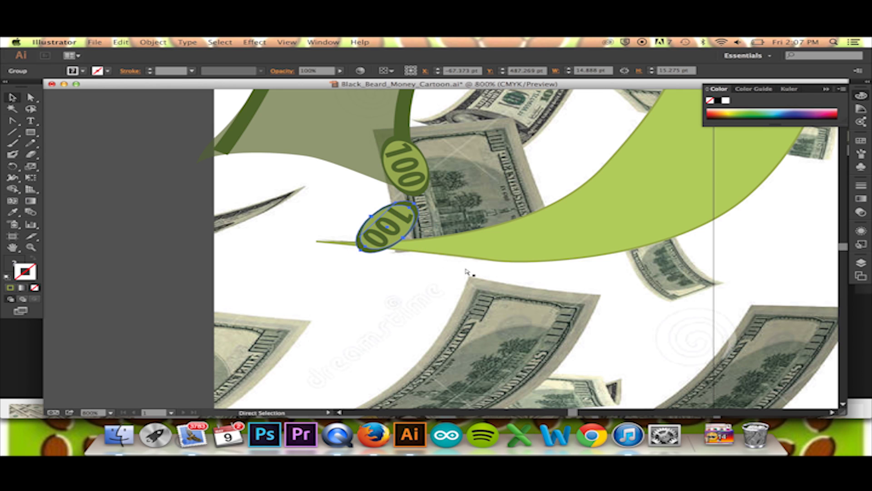
pyautogui.press('v')
pyautogui.click(251, 287)
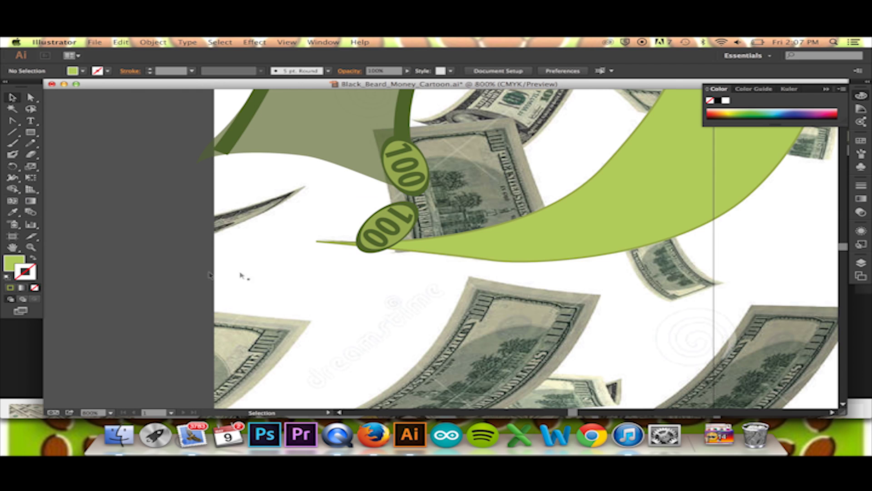
pyautogui.hscroll(-5, 323, 280)
# Step: Move the lower 100 label onto the pasteboard and ungroup it
pyautogui.moveTo(516, 234); pyautogui.dragTo(252, 256)
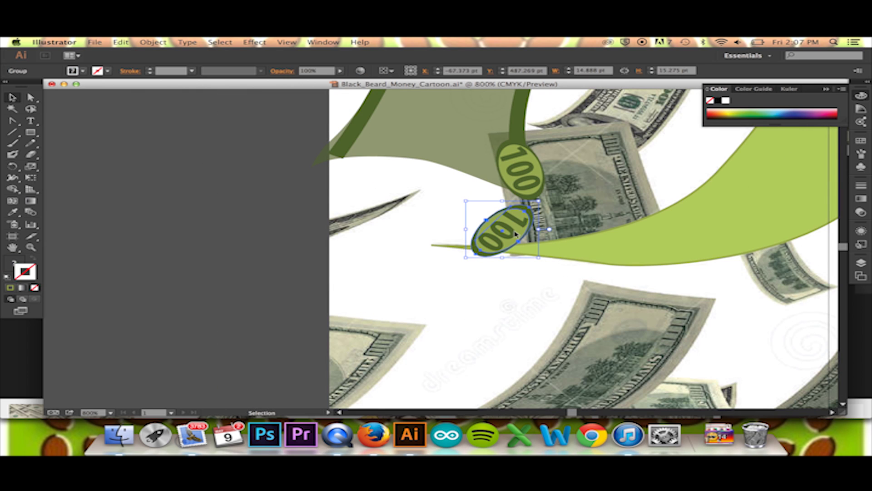
pyautogui.hscroll(-5, 252, 256)
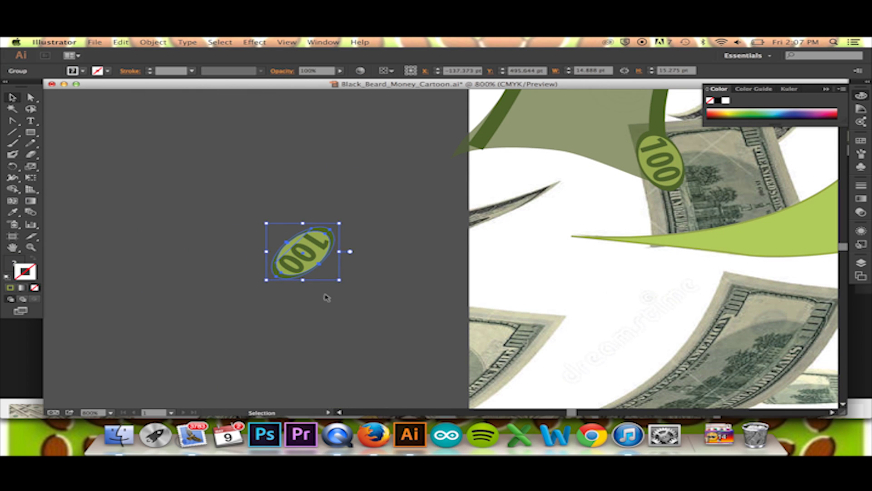
pyautogui.rightClick(318, 239)
pyautogui.click(334, 293)
# Step: Convert the 100 text into outlines with Type > Create Outlines
pyautogui.click(311, 261)
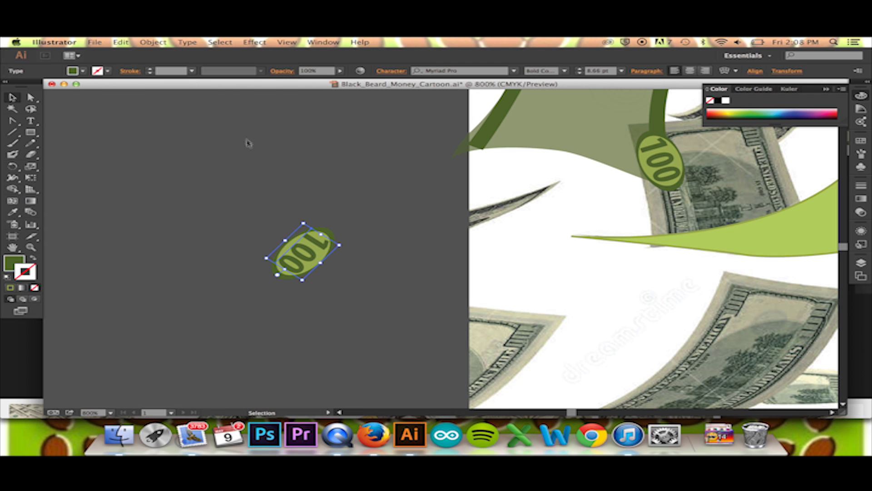
pyautogui.click(189, 44)
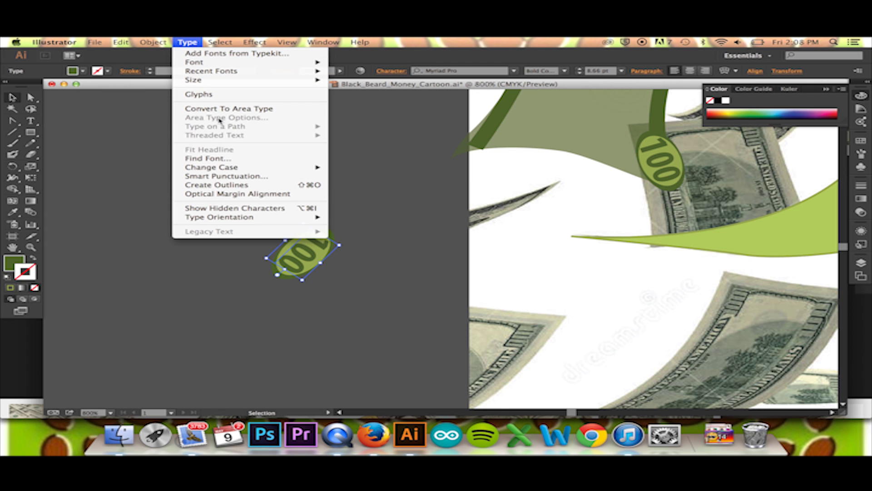
pyautogui.click(240, 186)
# Step: Perspective-distort the outlined 100 with Free Transform onto the green tail's tip, then zoom out
pyautogui.press('e')
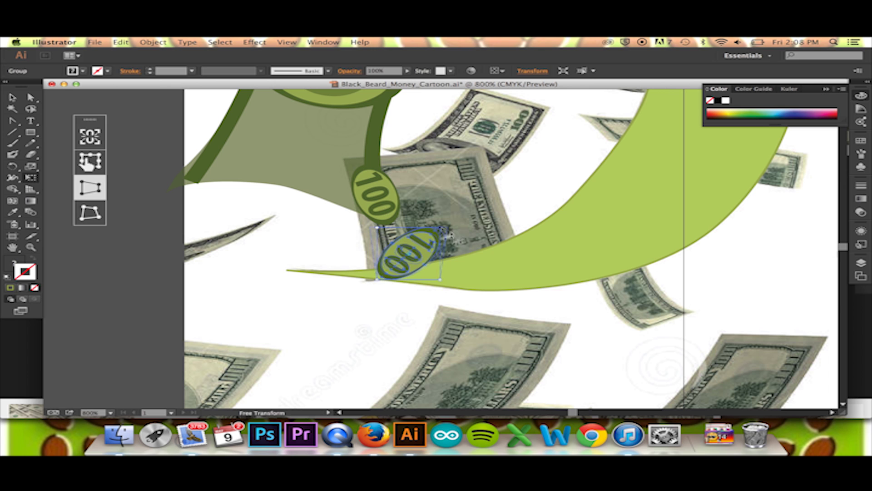
pyautogui.moveTo(396, 247)
pyautogui.mouseDown()
pyautogui.moveTo(433, 272)
pyautogui.moveTo(319, 291)
pyautogui.moveTo(361, 299)
pyautogui.moveTo(300, 290)
pyautogui.mouseUp()
pyautogui.press('v')
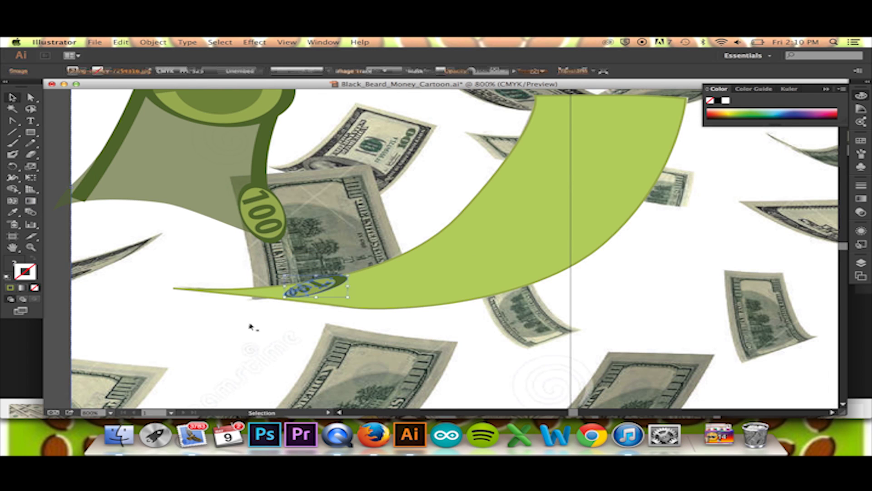
pyautogui.hotkey('ctrl', '+')
pyautogui.hotkey('ctrl', '-')
pyautogui.hotkey('ctrl', '-')
pyautogui.rightClick(178, 284)
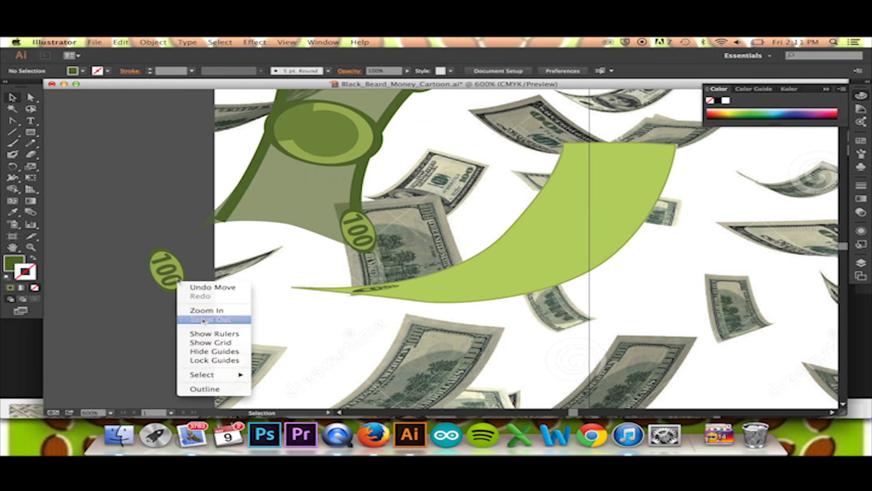